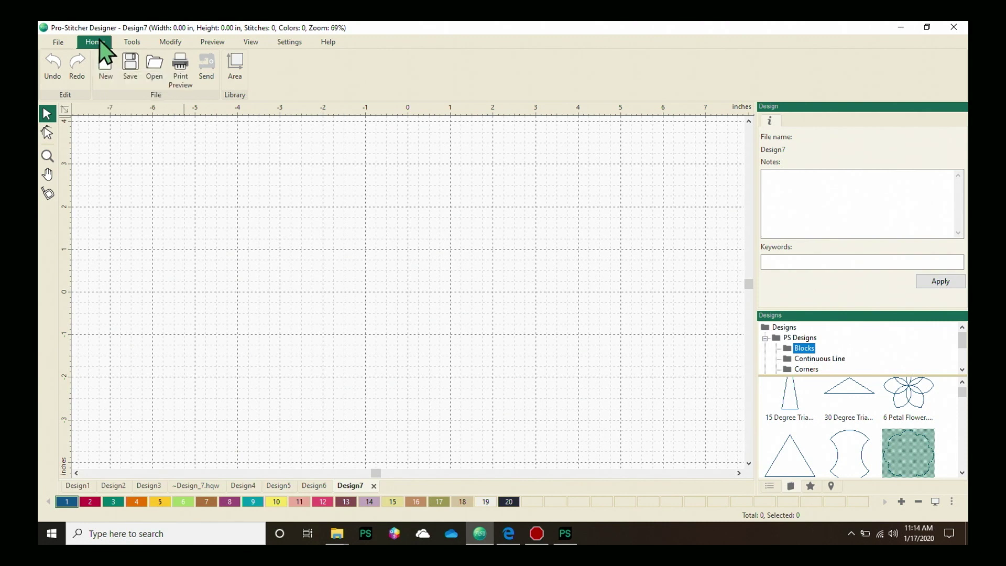
Step: Create a new blank design, Design8, from the Home tab
{"action": "left_click", "coordinate": [110, 78]}
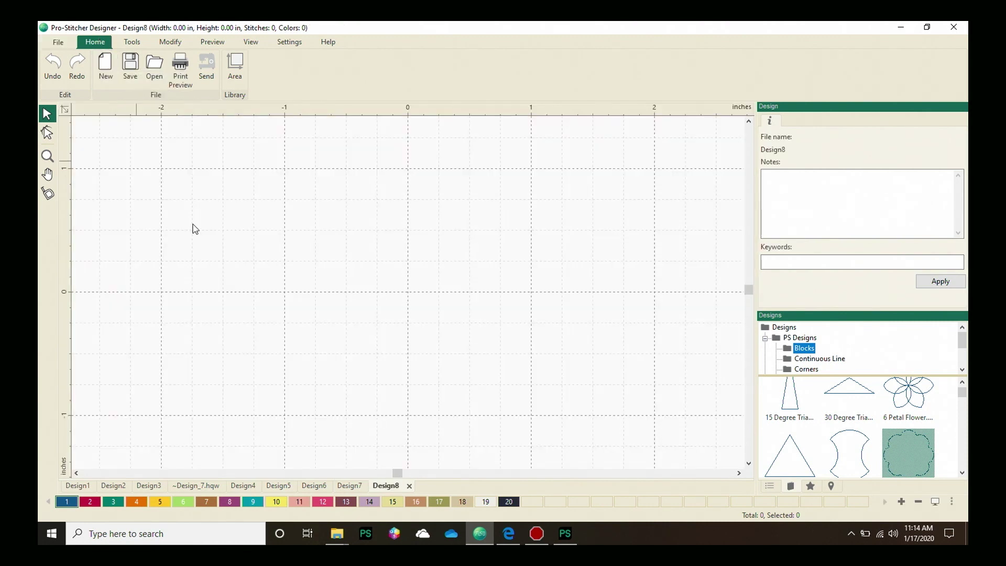
Step: Pick cornflower.hqv from the Continuous Line folder and drop it onto the canvas
{"action": "scroll", "coordinate": [410, 287], "scroll_direction": "down", "scroll_amount": 1}
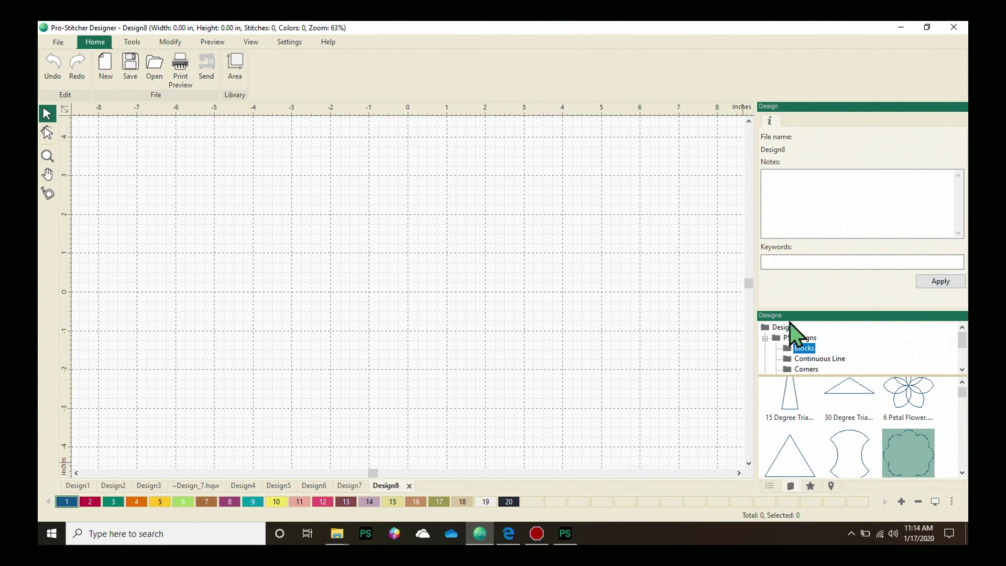
{"action": "left_click", "coordinate": [819, 359]}
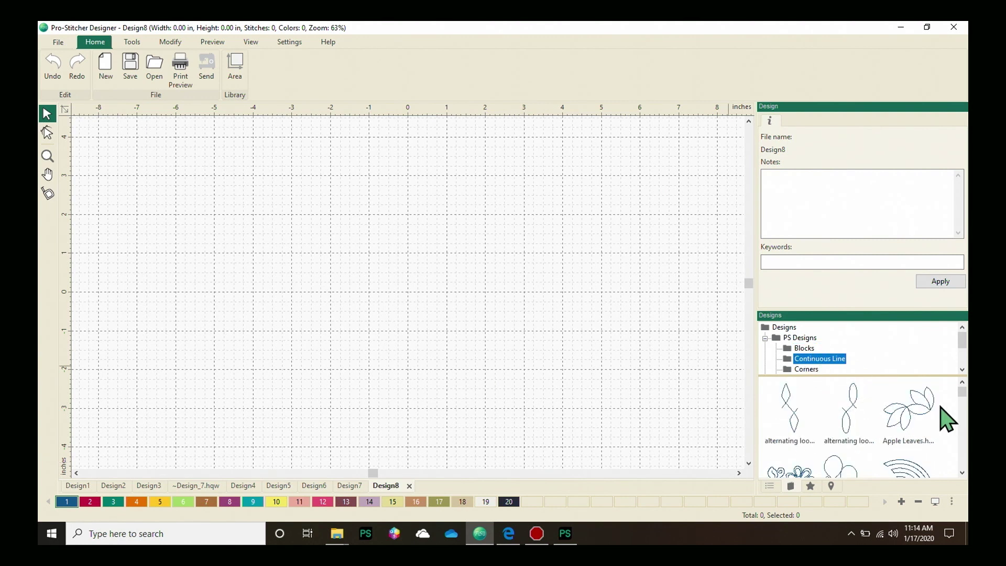
{"action": "scroll", "coordinate": [820, 422], "scroll_direction": "down", "scroll_amount": 3}
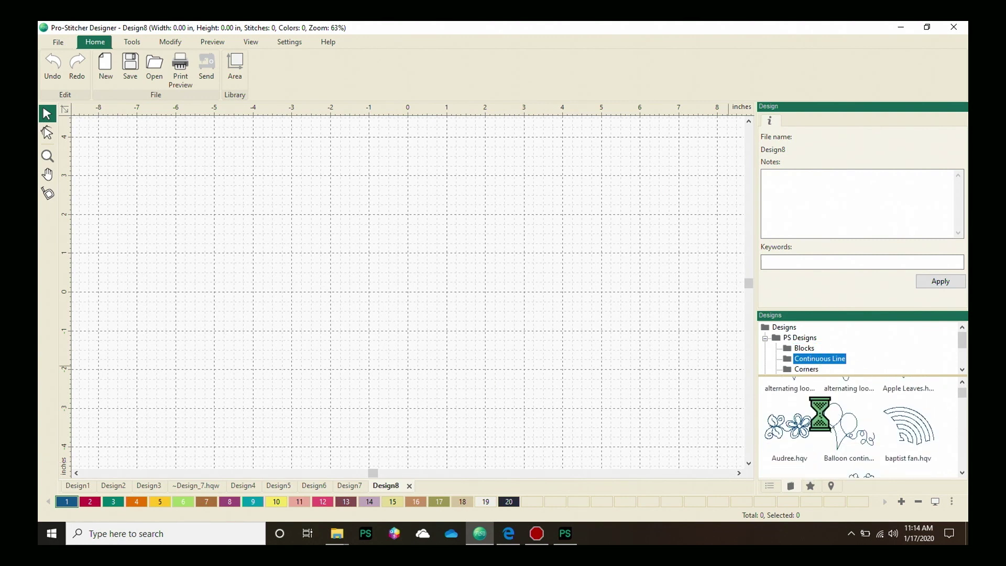
{"action": "scroll", "coordinate": [822, 422], "scroll_direction": "down", "scroll_amount": 10}
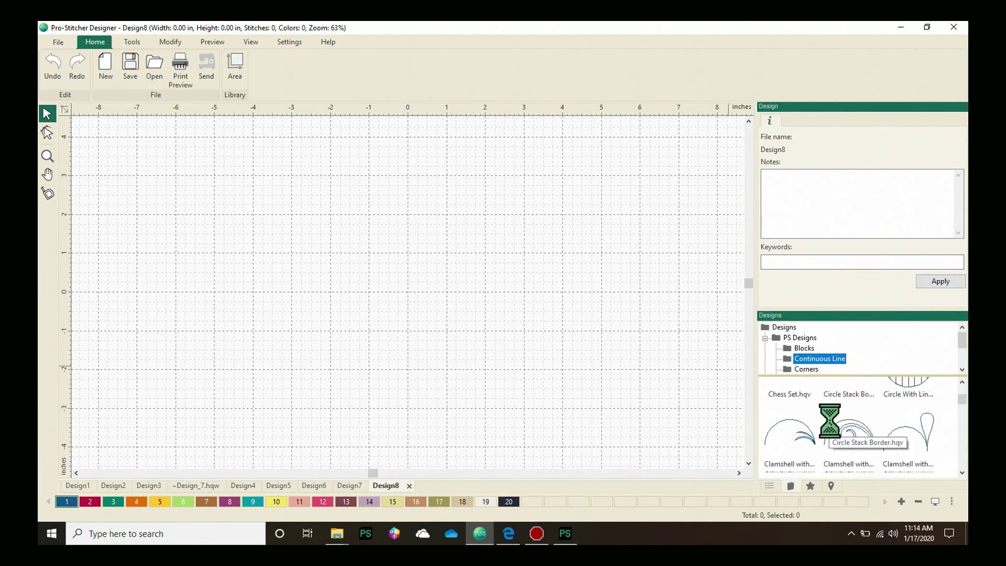
{"action": "scroll", "coordinate": [836, 437], "scroll_direction": "down", "scroll_amount": 1}
{"action": "left_click", "coordinate": [801, 435]}
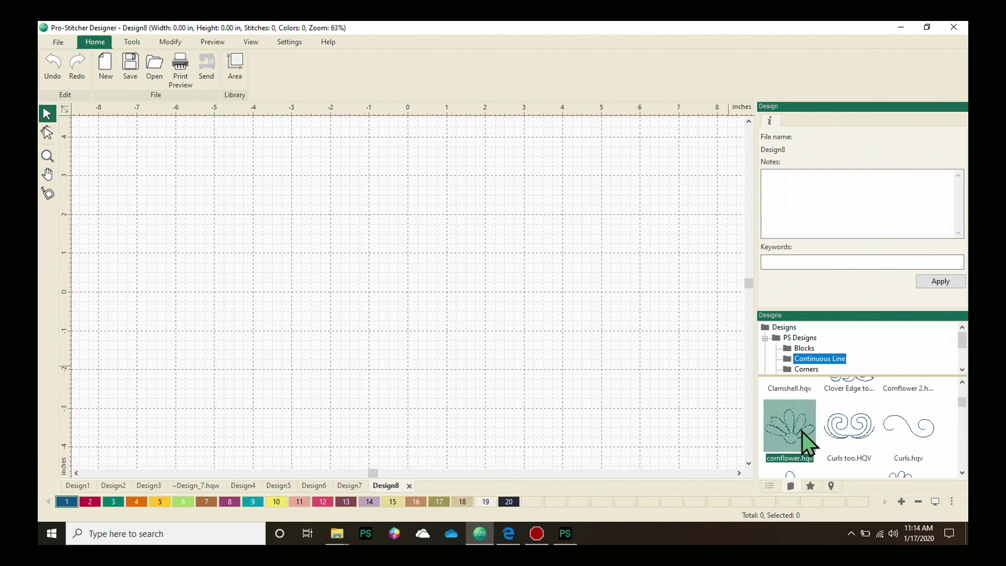
{"action": "left_click_drag", "start_coordinate": [800, 430], "coordinate": [388, 298]}
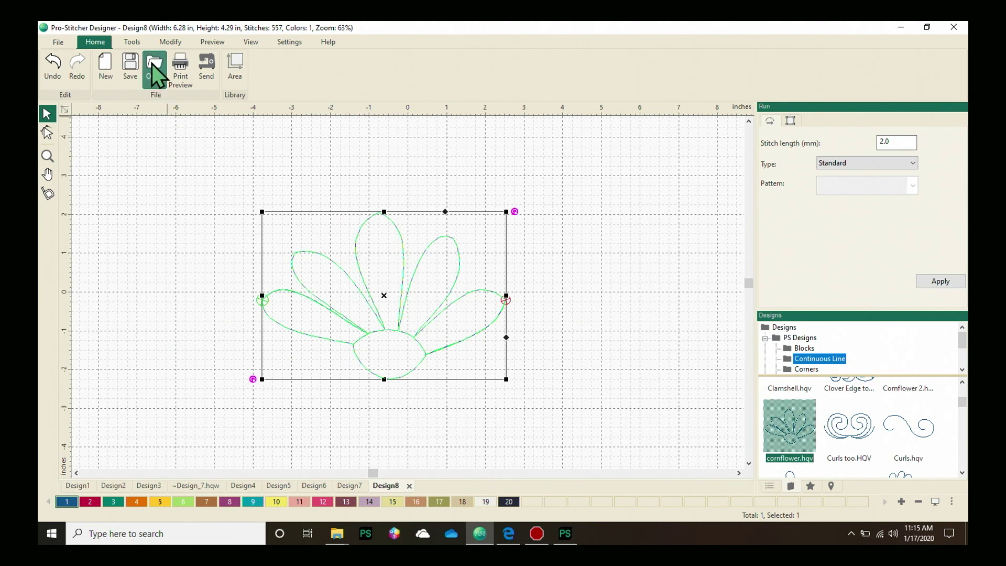
Step: Convert the cornflower from stitches to outline artwork, leaving 0 stitches
{"action": "left_click", "coordinate": [225, 43]}
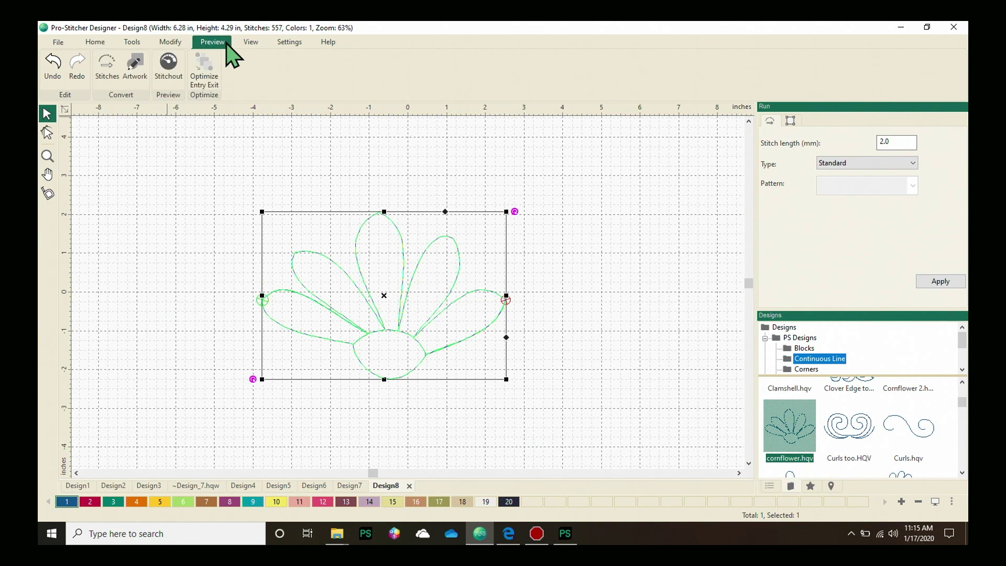
{"action": "left_click", "coordinate": [133, 84]}
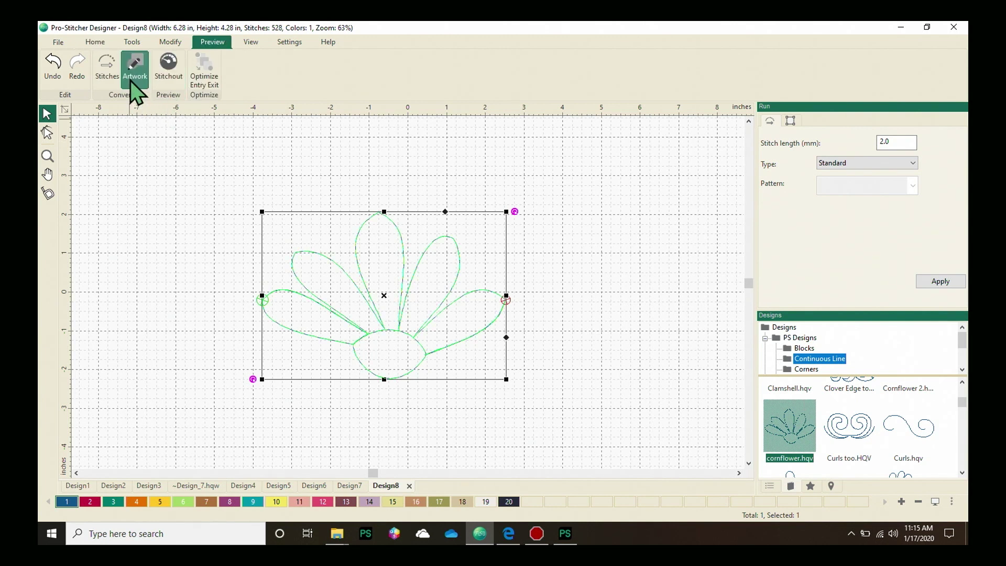
{"action": "left_click", "coordinate": [134, 79]}
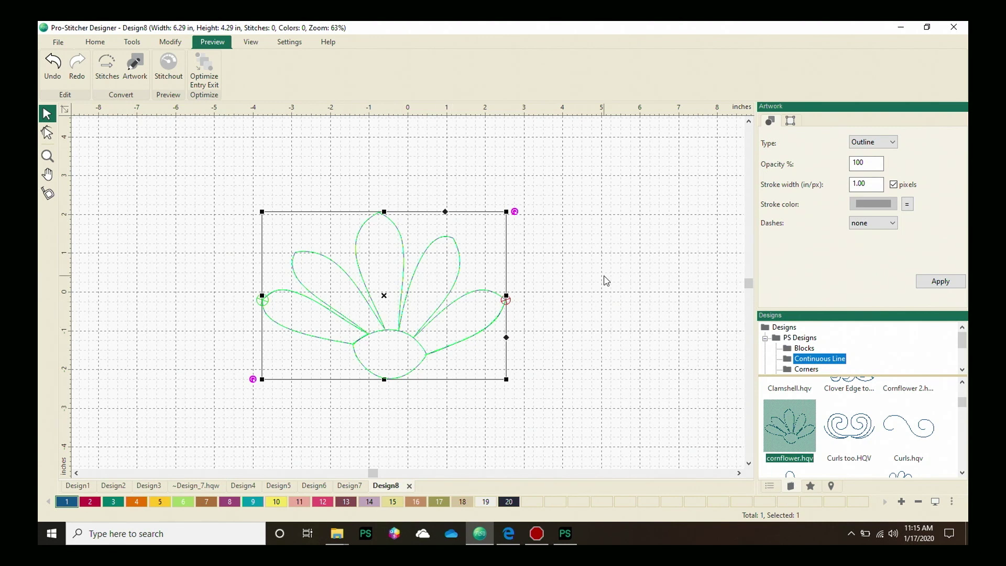
Step: Resize the cornflower to 1 inch wide, keeping aspect ratio (0.68 inch tall)
{"action": "left_click", "coordinate": [791, 122]}
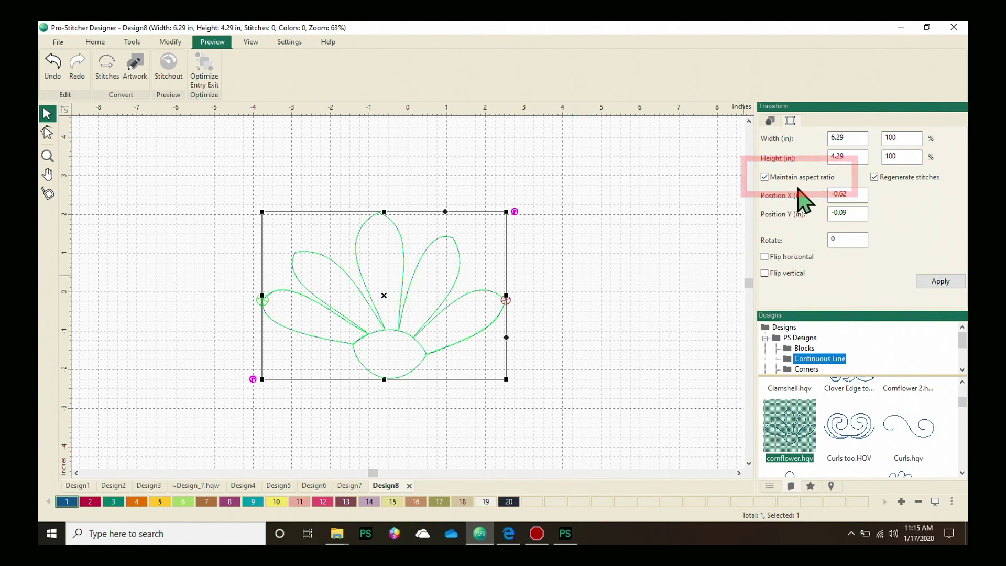
{"action": "double_click", "coordinate": [857, 139]}
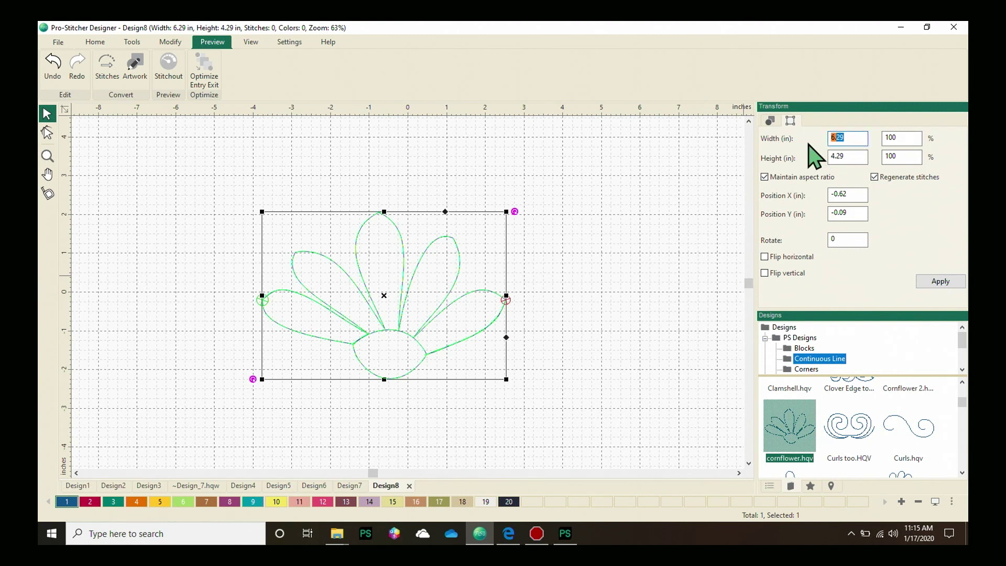
{"action": "type", "text": "1"}
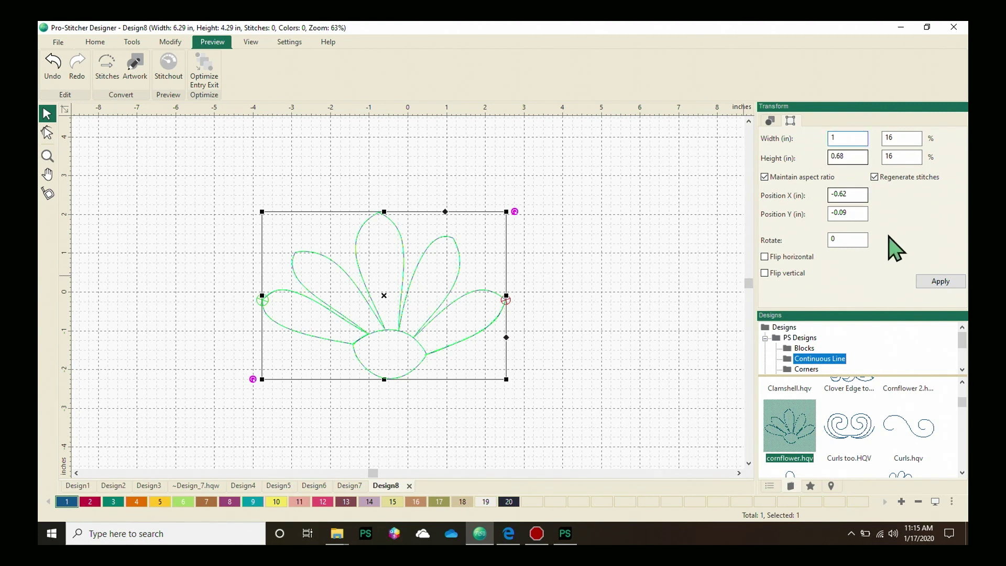
{"action": "left_click", "coordinate": [941, 283]}
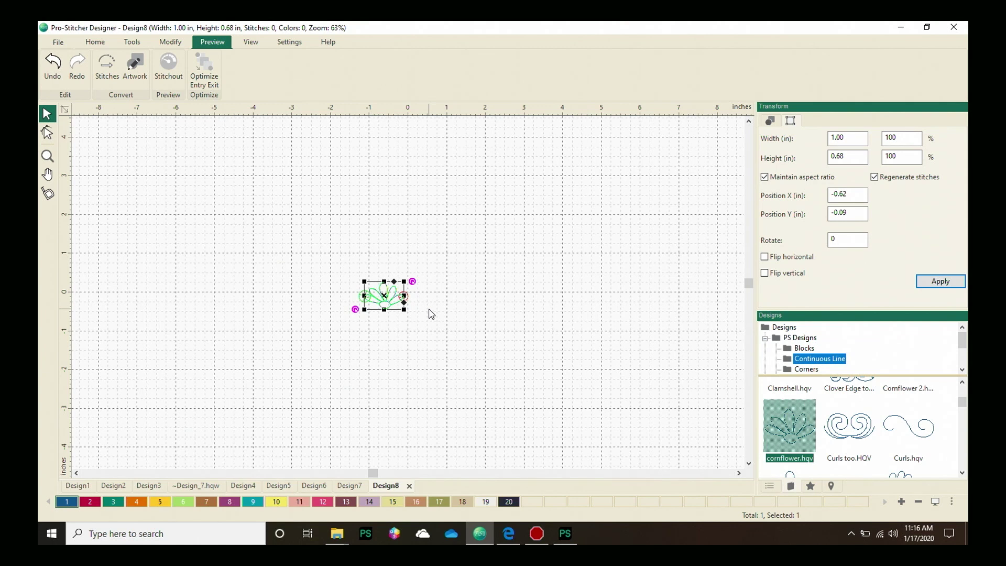
{"action": "scroll", "coordinate": [442, 297], "scroll_direction": "down", "scroll_amount": 1}
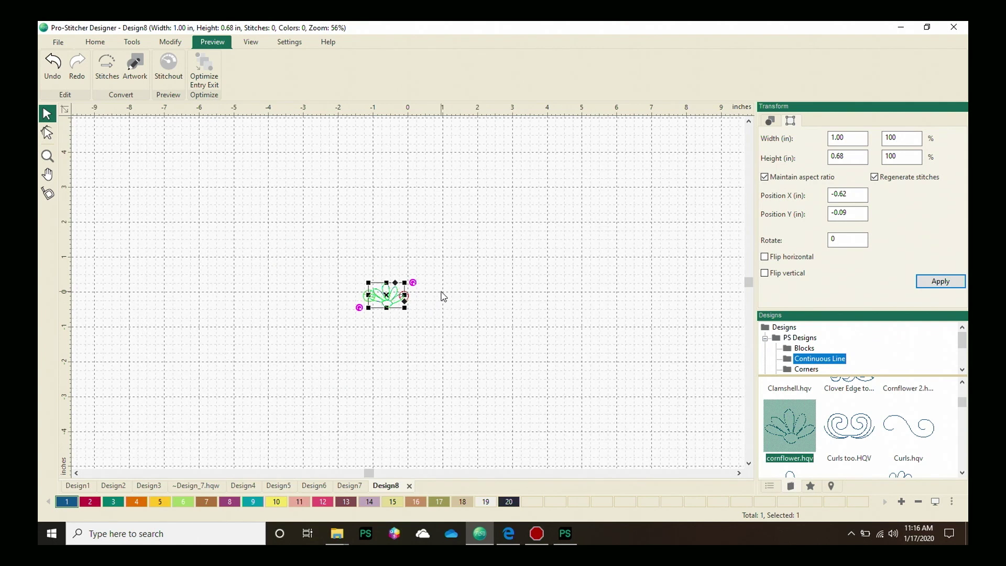
Step: Draw an eight-point wavy curve with two crests across the canvas beneath the cornflower
{"action": "scroll", "coordinate": [441, 296], "scroll_direction": "up", "scroll_amount": 1}
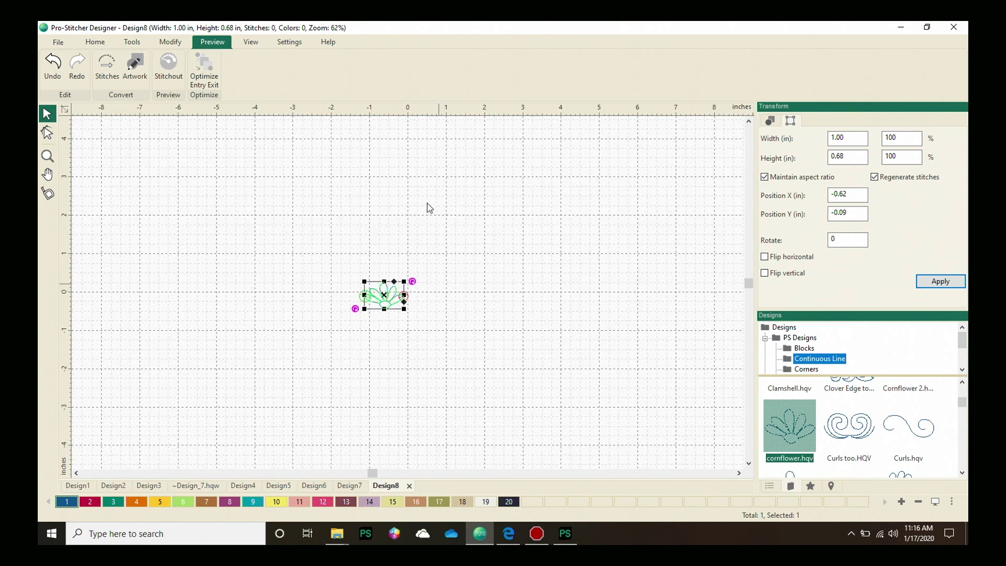
{"action": "left_click", "coordinate": [132, 43]}
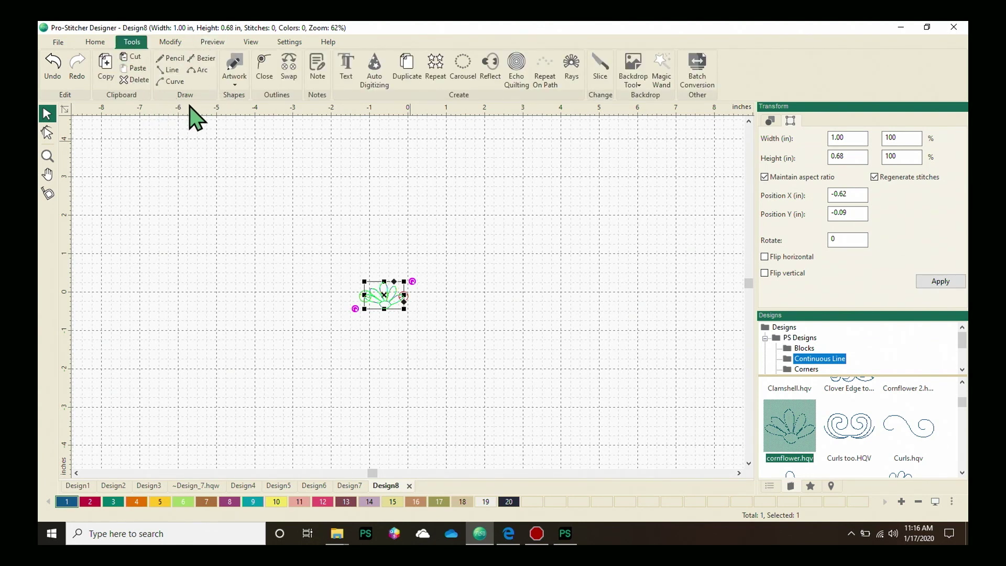
{"action": "left_click", "coordinate": [175, 82]}
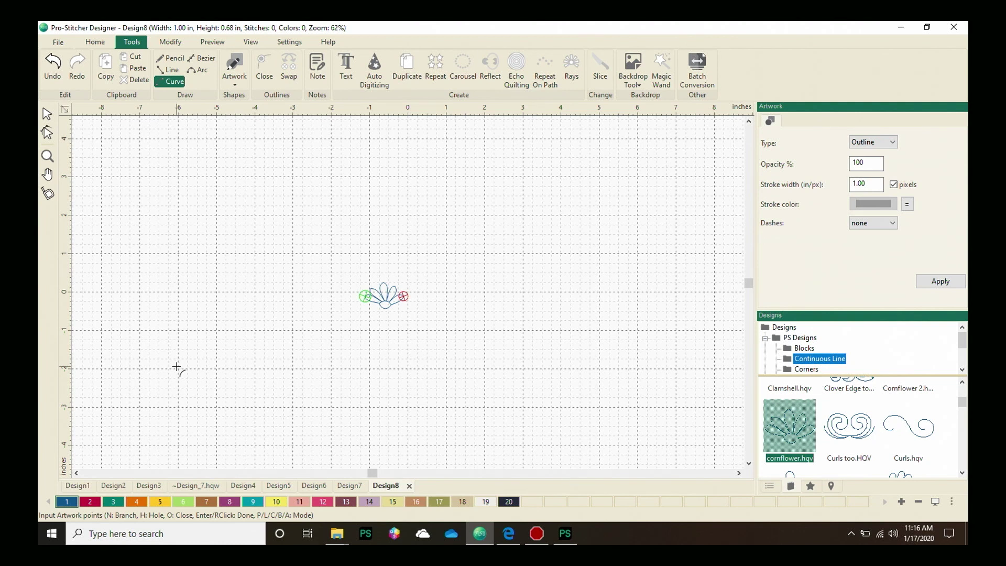
{"action": "left_click", "coordinate": [178, 359]}
{"action": "left_click", "coordinate": [237, 302]}
{"action": "left_click", "coordinate": [303, 359]}
{"action": "left_click", "coordinate": [370, 397]}
{"action": "left_click", "coordinate": [456, 378]}
{"action": "left_click", "coordinate": [495, 311]}
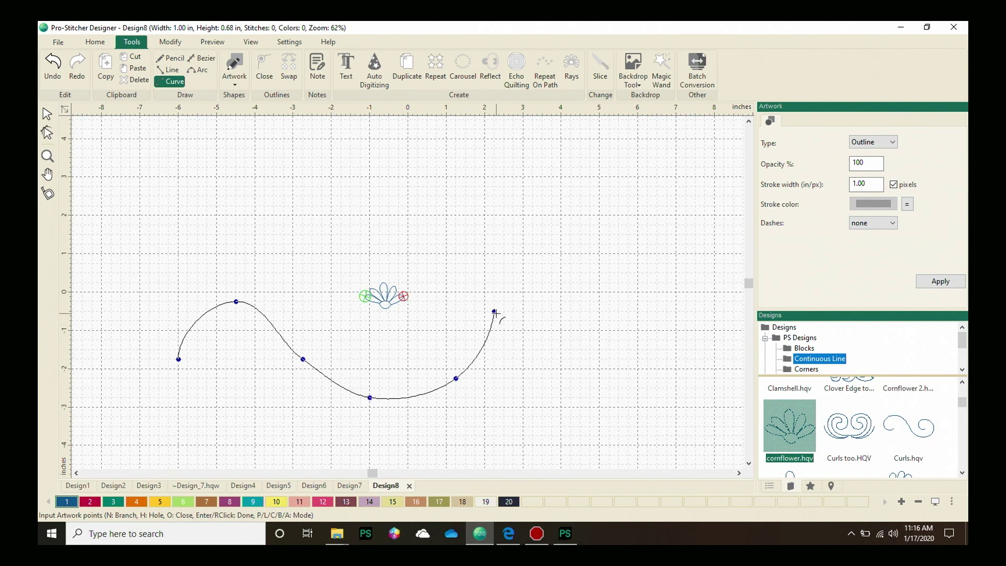
{"action": "left_click", "coordinate": [561, 292]}
{"action": "left_click", "coordinate": [617, 350]}
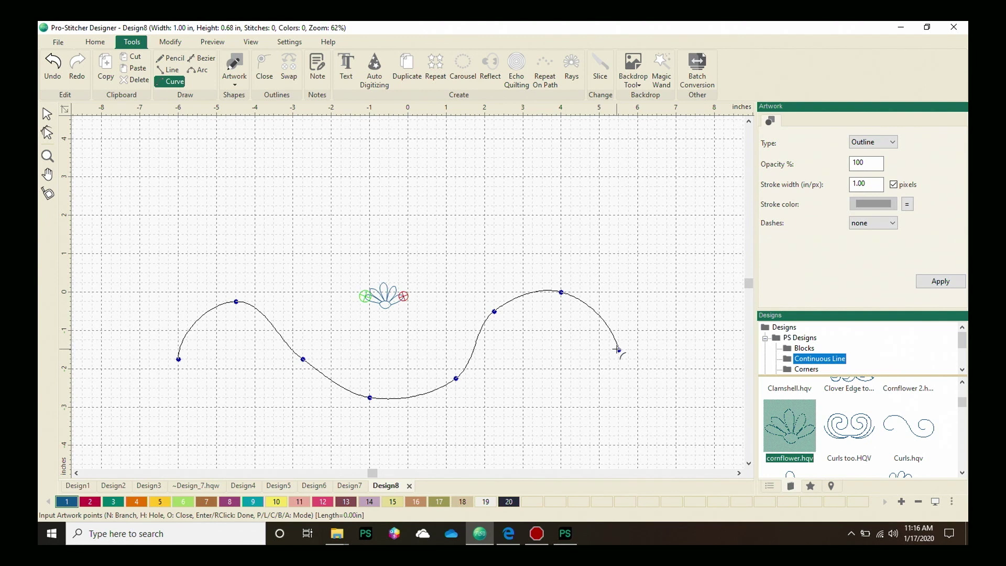
{"action": "right_click", "coordinate": [617, 350]}
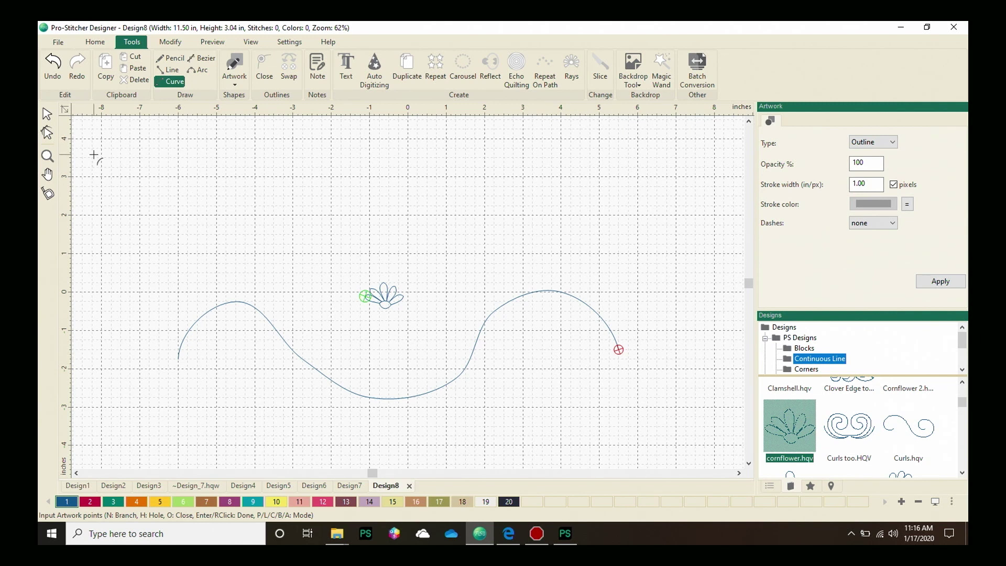
Step: With the Select tool, marquee-select both the cornflower and the wavy curve
{"action": "left_click", "coordinate": [46, 114]}
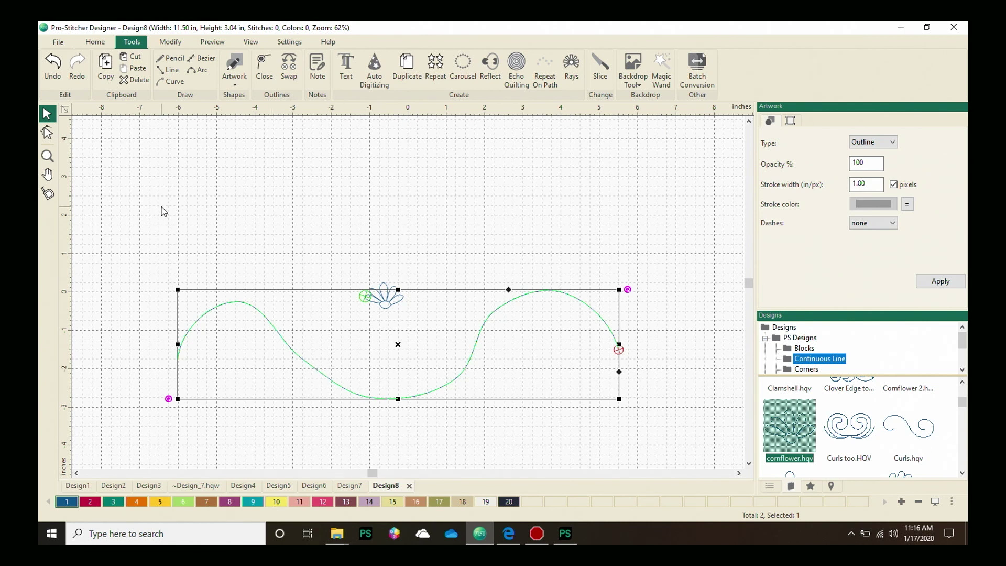
{"action": "left_click_drag", "start_coordinate": [162, 207], "coordinate": [256, 279]}
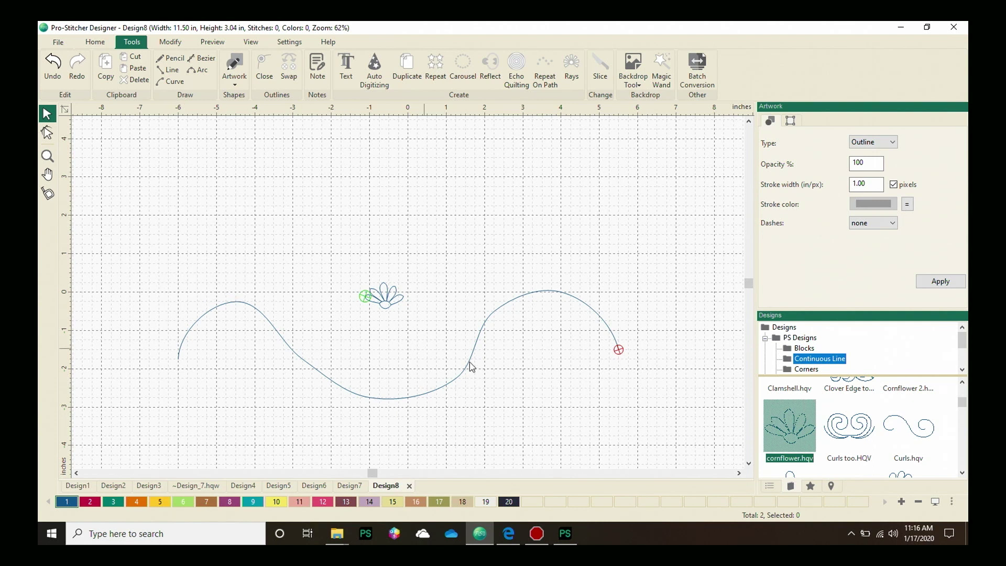
{"action": "left_click_drag", "start_coordinate": [471, 366], "coordinate": [657, 433]}
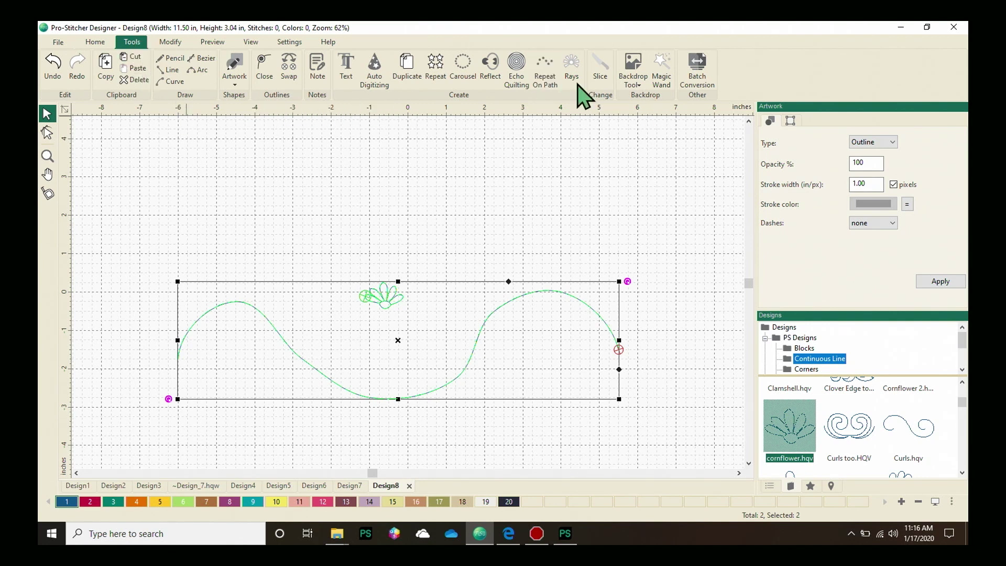
{"action": "left_click", "coordinate": [548, 77]}
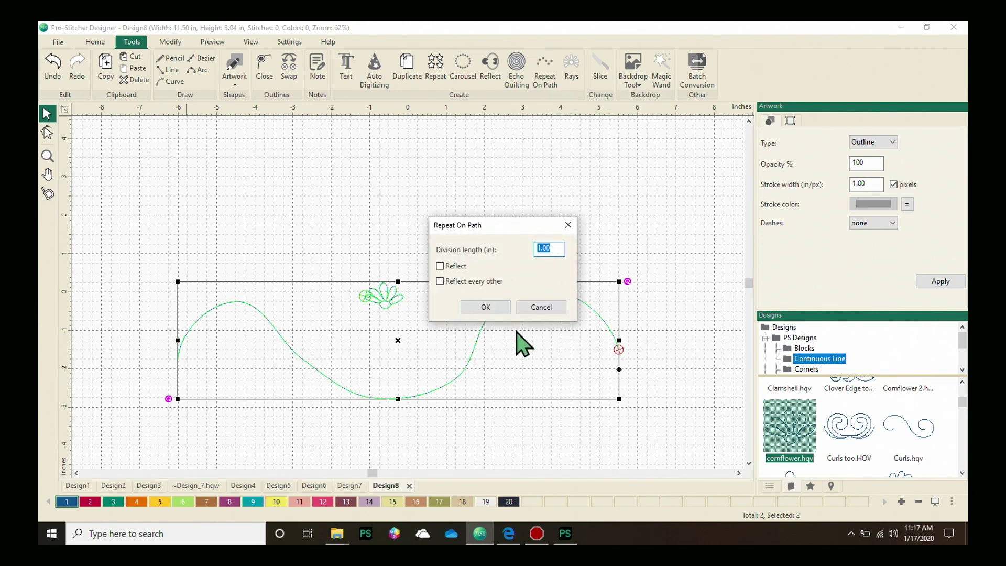
Step: Repeat the cornflower along the curve at a 1.00 in division length
{"action": "left_click", "coordinate": [490, 308]}
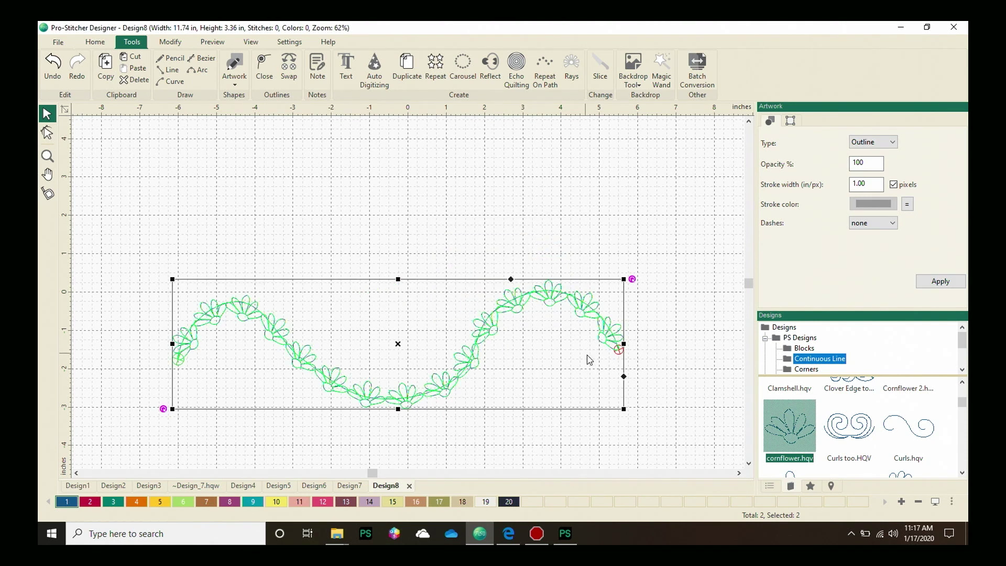
{"action": "scroll", "coordinate": [609, 373], "scroll_direction": "up", "scroll_amount": 1}
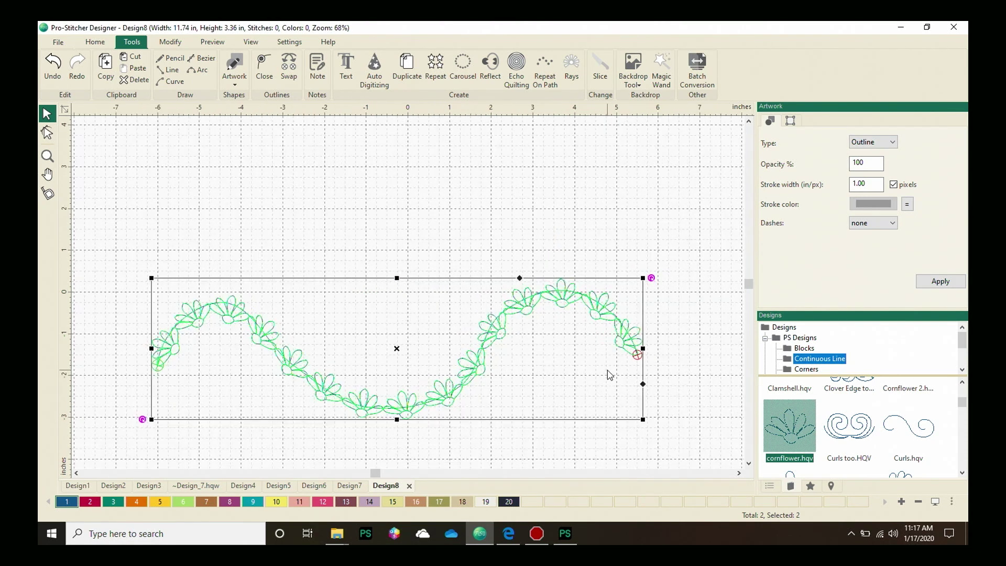
Step: Delete the wavy path line in the Sequence panel, leaving only the cornflower chain
{"action": "left_click", "coordinate": [778, 497]}
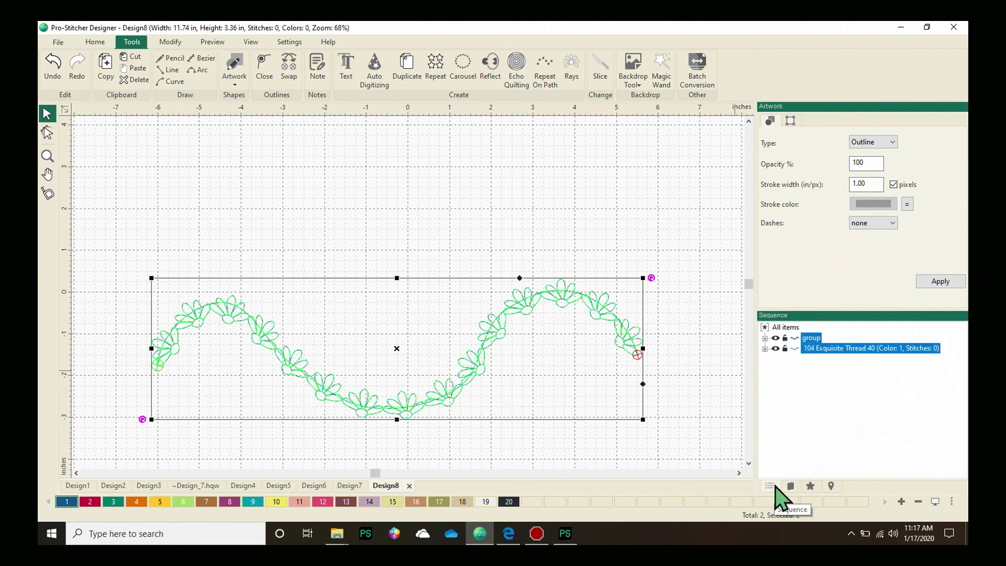
{"action": "left_click", "coordinate": [827, 373]}
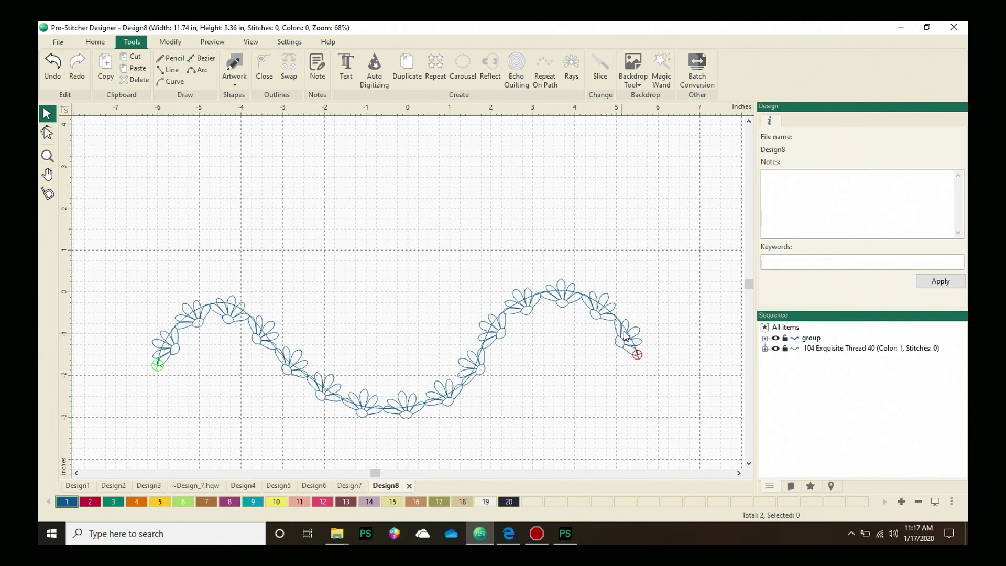
{"action": "mouse_move", "coordinate": [796, 348]}
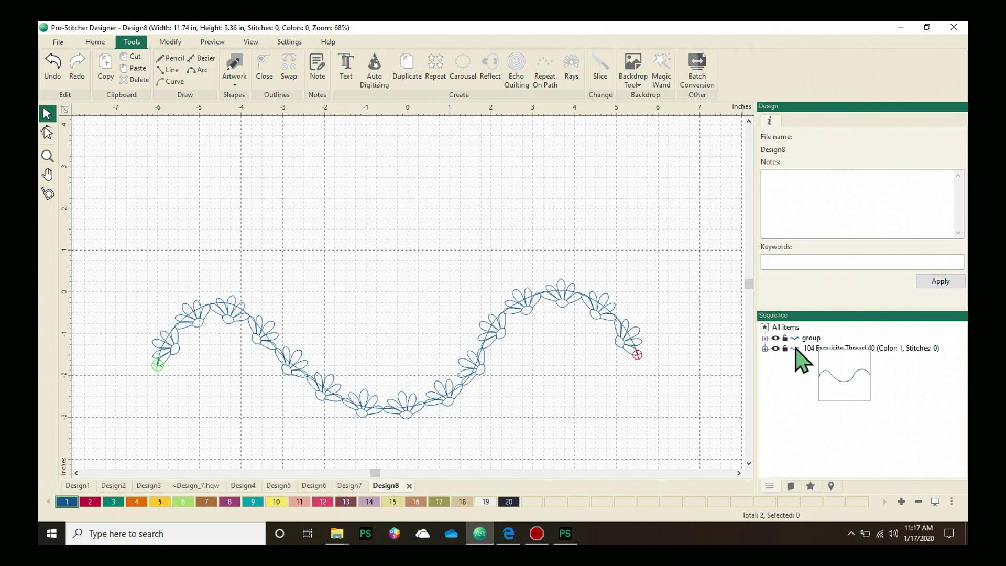
{"action": "left_click", "coordinate": [814, 349]}
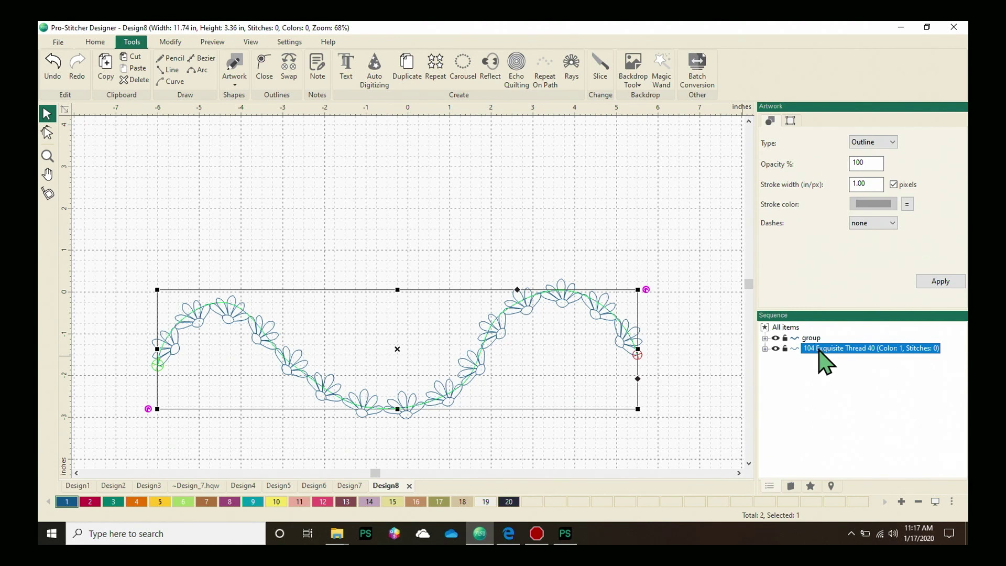
{"action": "right_click", "coordinate": [816, 348]}
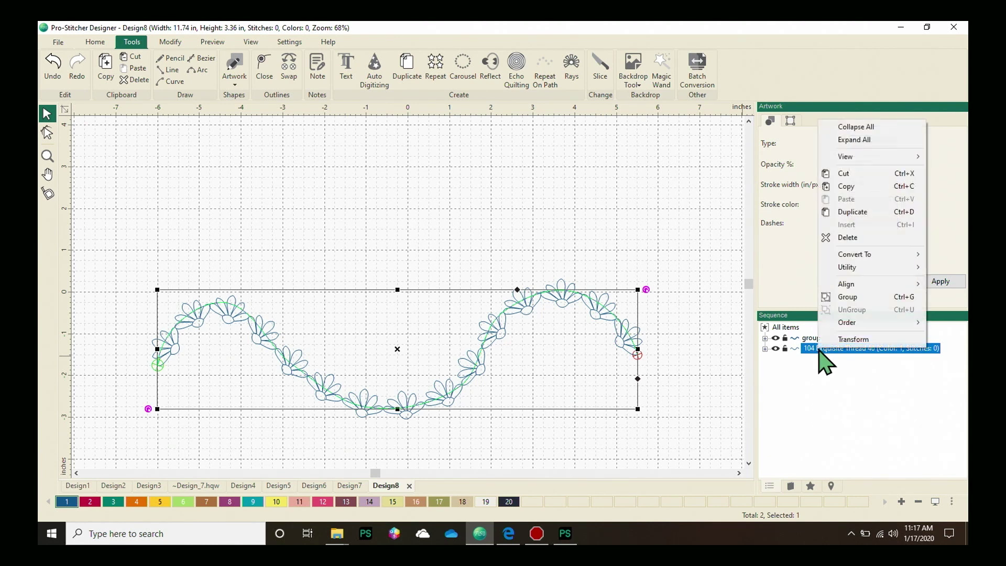
{"action": "left_click", "coordinate": [848, 238]}
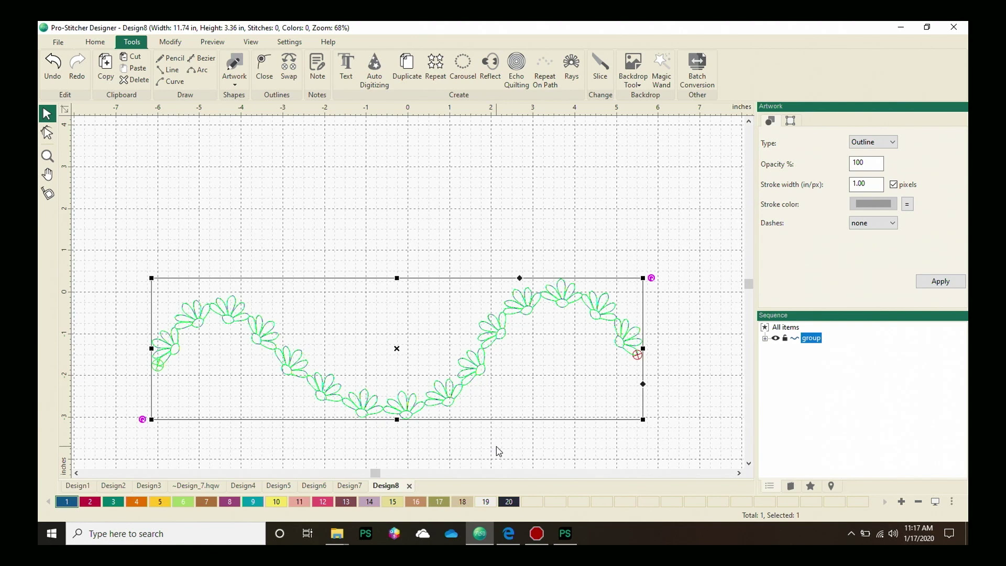